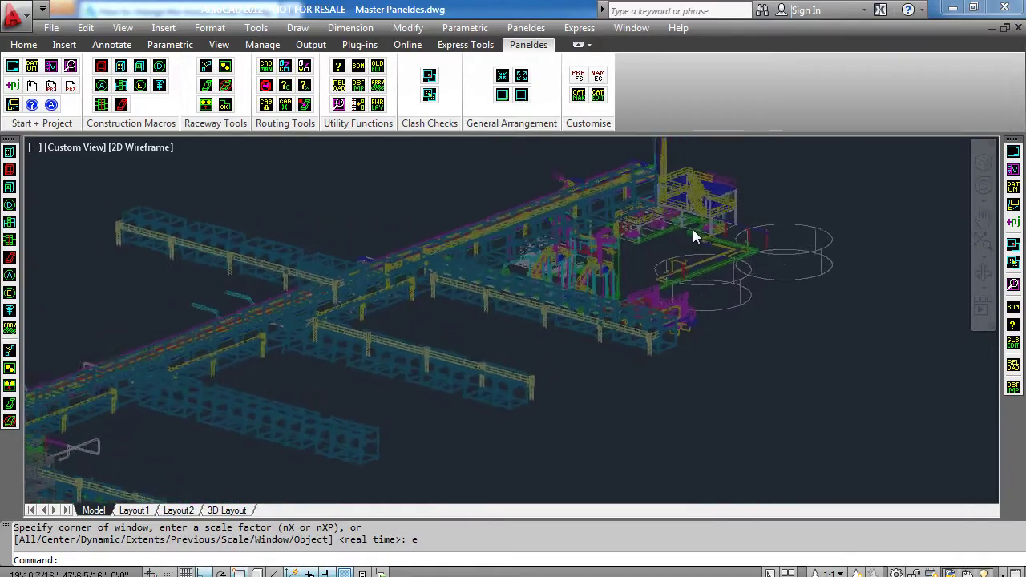
# Zoom in on the pipework and pump skids beside the storage tanks
pyautogui.scroll(2, 693, 229)
pyautogui.scroll(2, 677, 221)
pyautogui.scroll(2, 645, 220)
pyautogui.scroll(2, 636, 228)
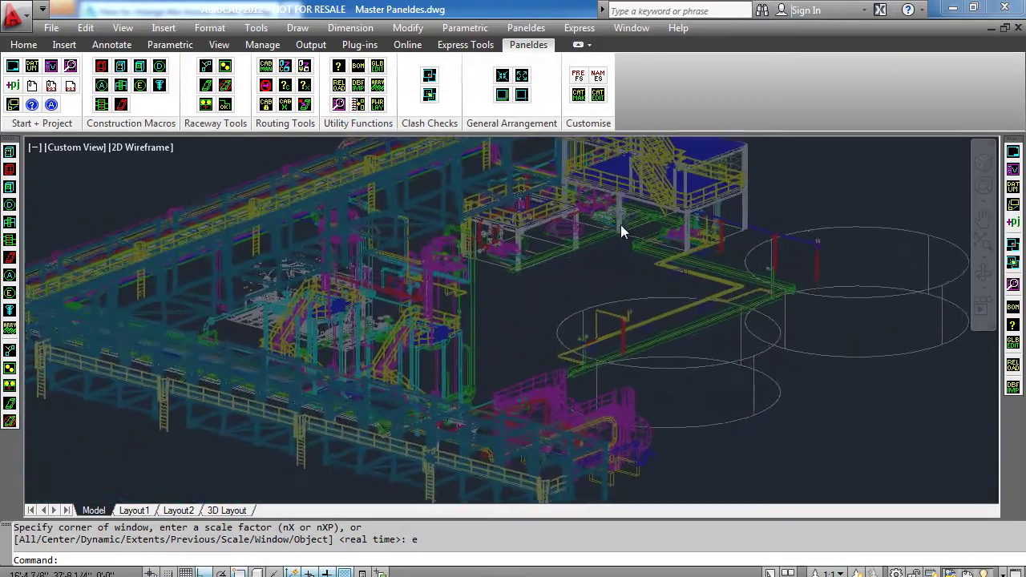
pyautogui.scroll(2, 621, 225)
pyautogui.scroll(2, 613, 222)
pyautogui.scroll(2, 593, 200)
pyautogui.scroll(2, 577, 183)
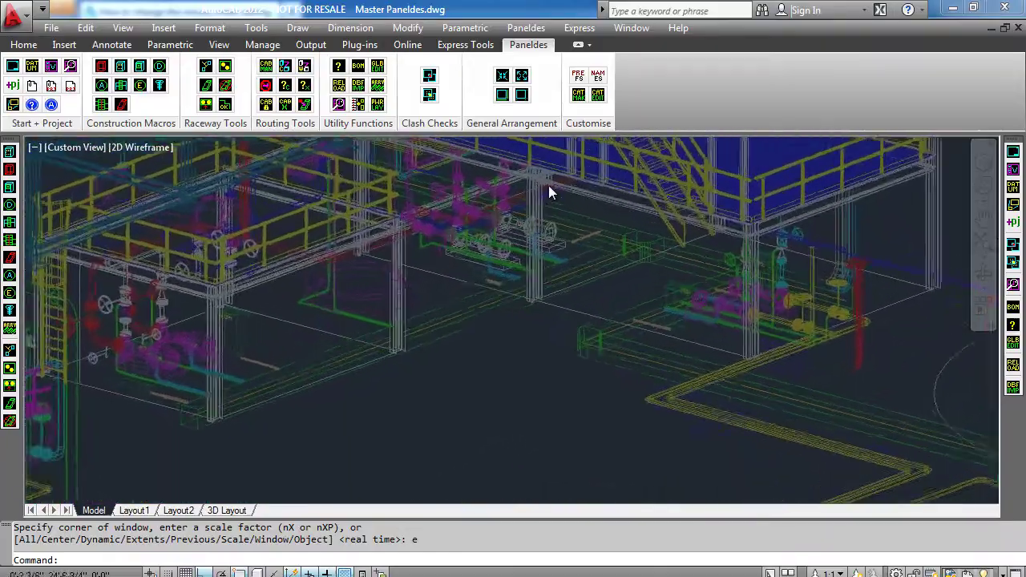
pyautogui.scroll(2, 545, 201)
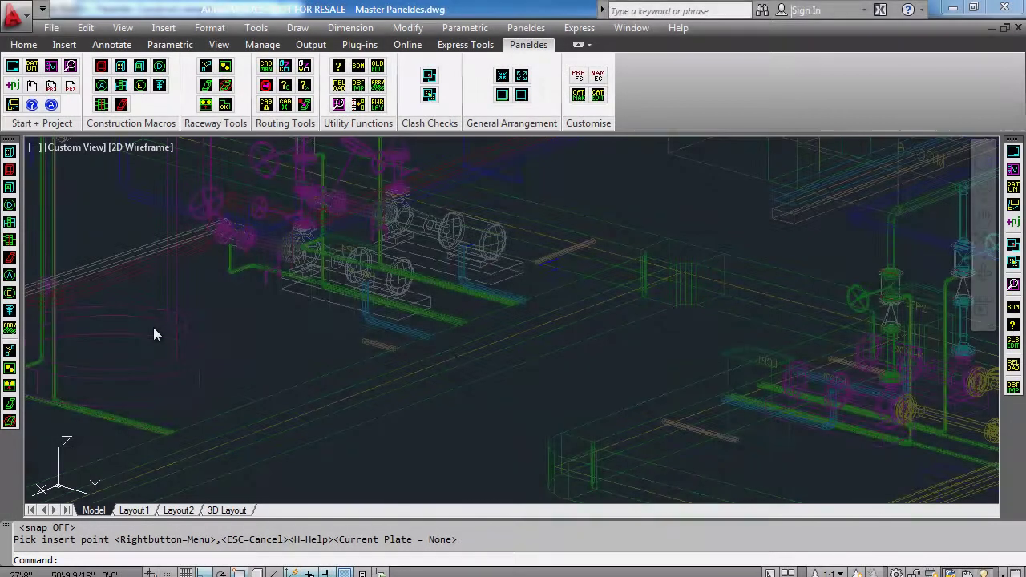
# Place panel LCP3 (900 × 600 × 300 mm), rotated 90°, beside the pump skid
pyautogui.click(10, 158)
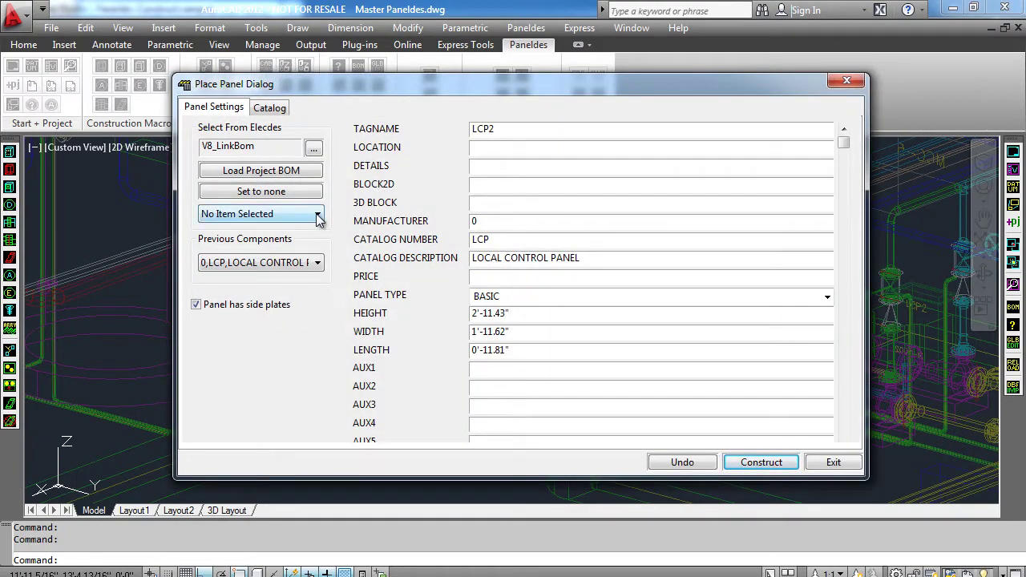
pyautogui.click(317, 215)
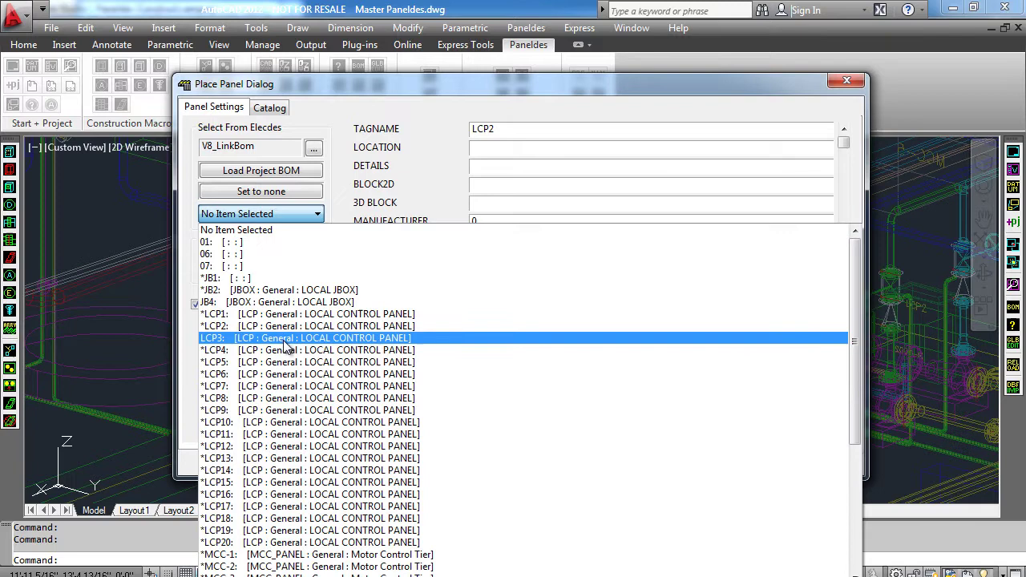
pyautogui.click(234, 340)
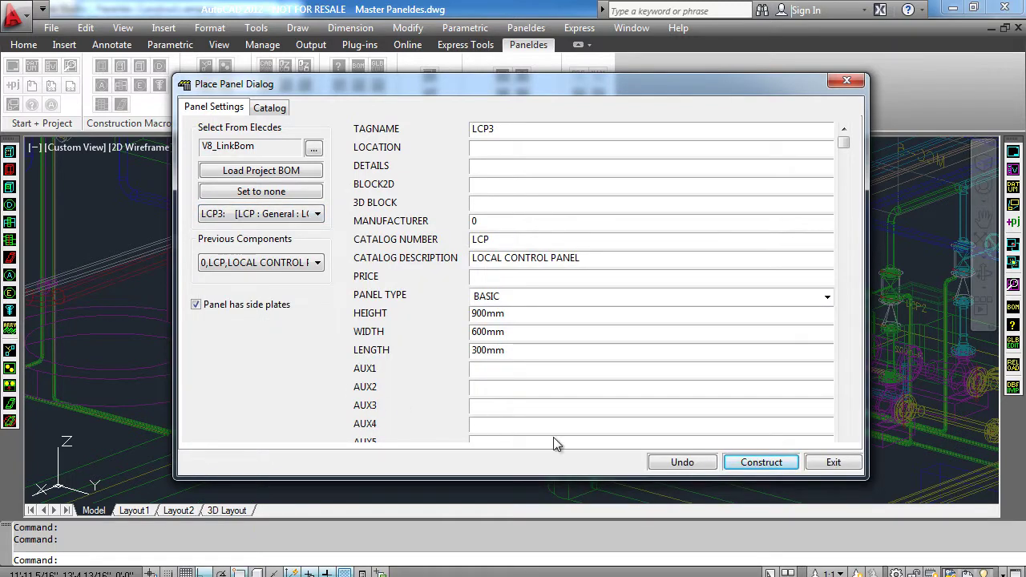
pyautogui.click(743, 469)
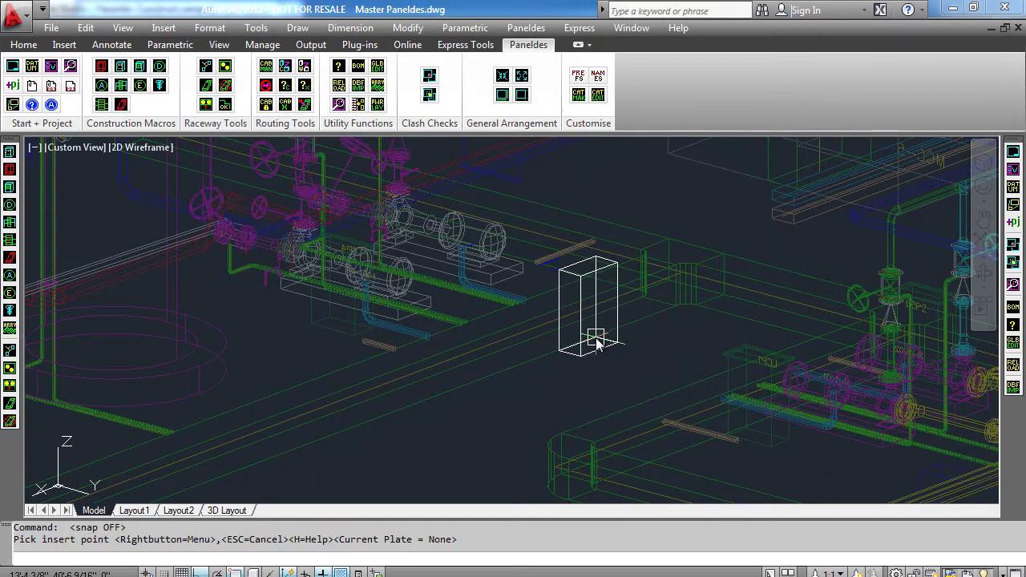
pyautogui.press('r')
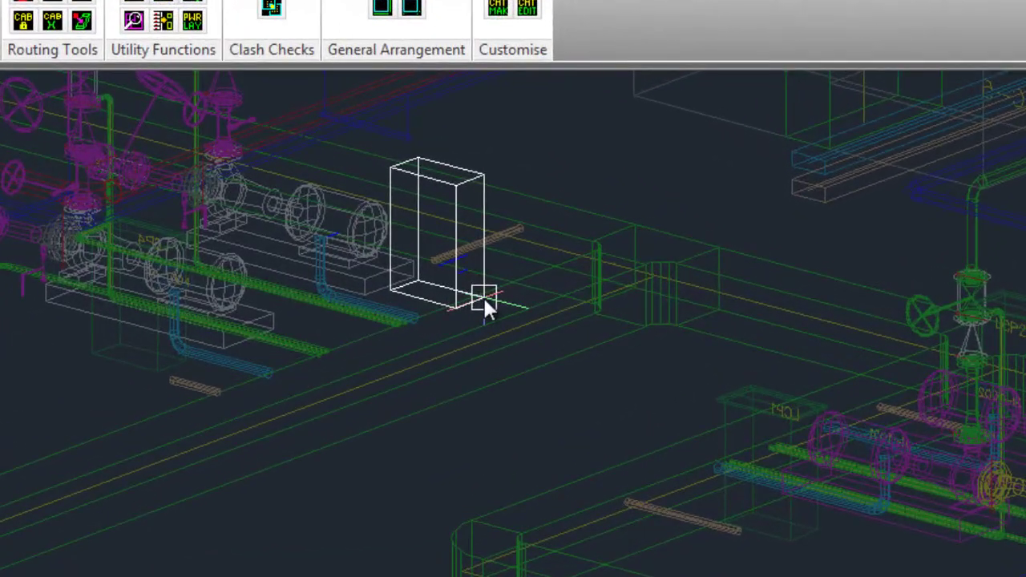
pyautogui.click(570, 290)
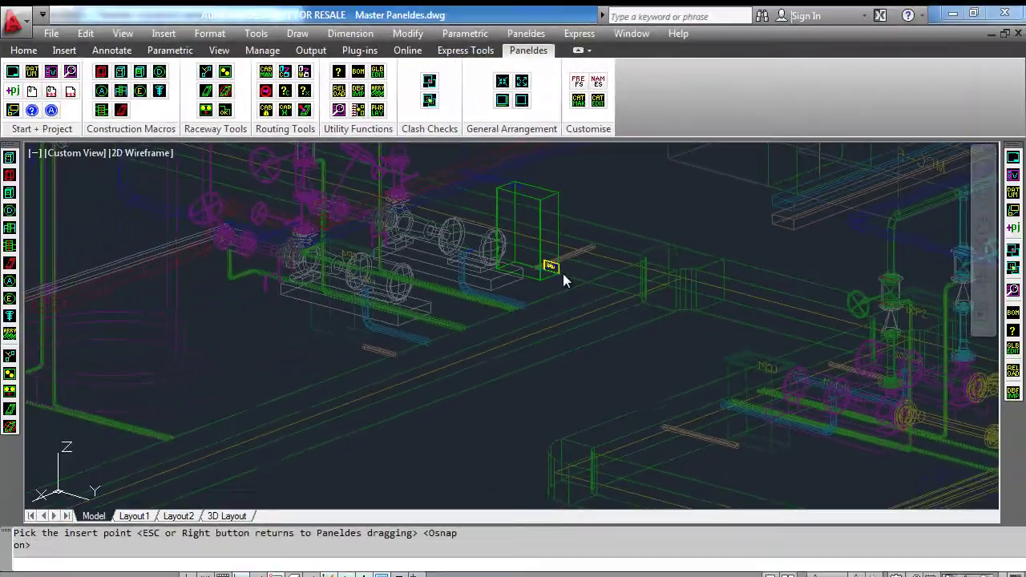
pyautogui.click(561, 276)
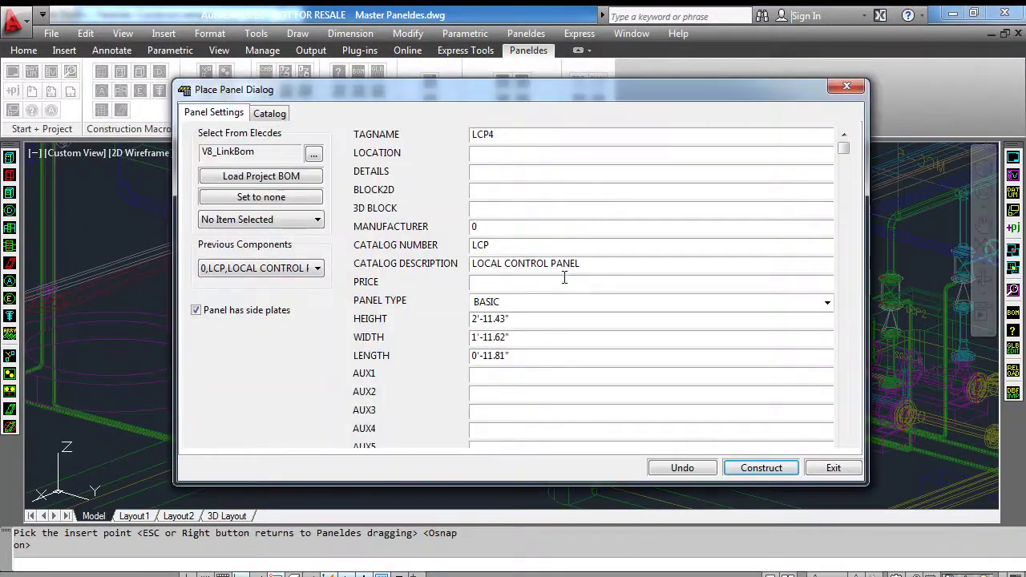
pyautogui.click(814, 469)
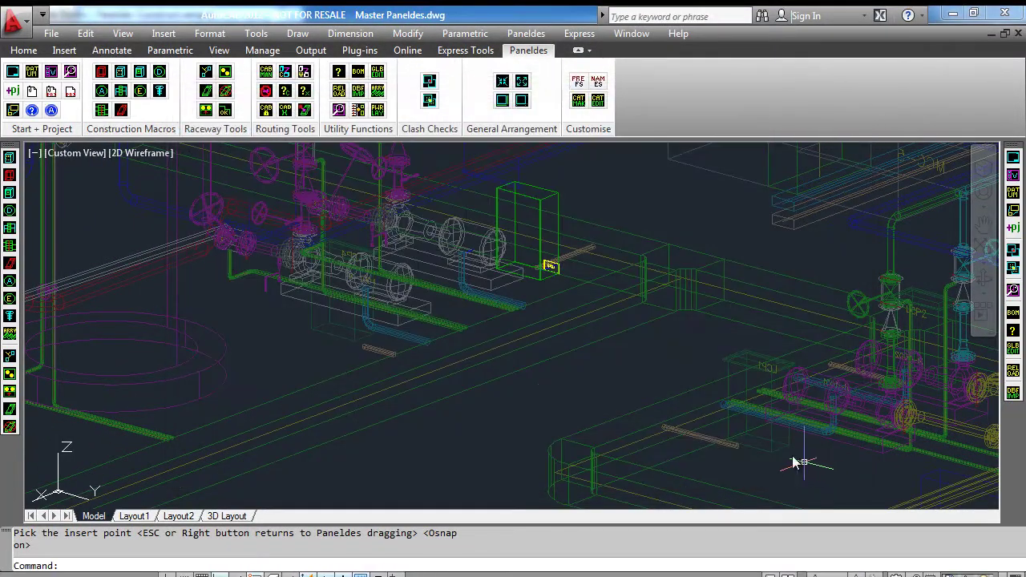
pyautogui.write('z')
pyautogui.press('Return')
pyautogui.write('p')
pyautogui.press('Return')
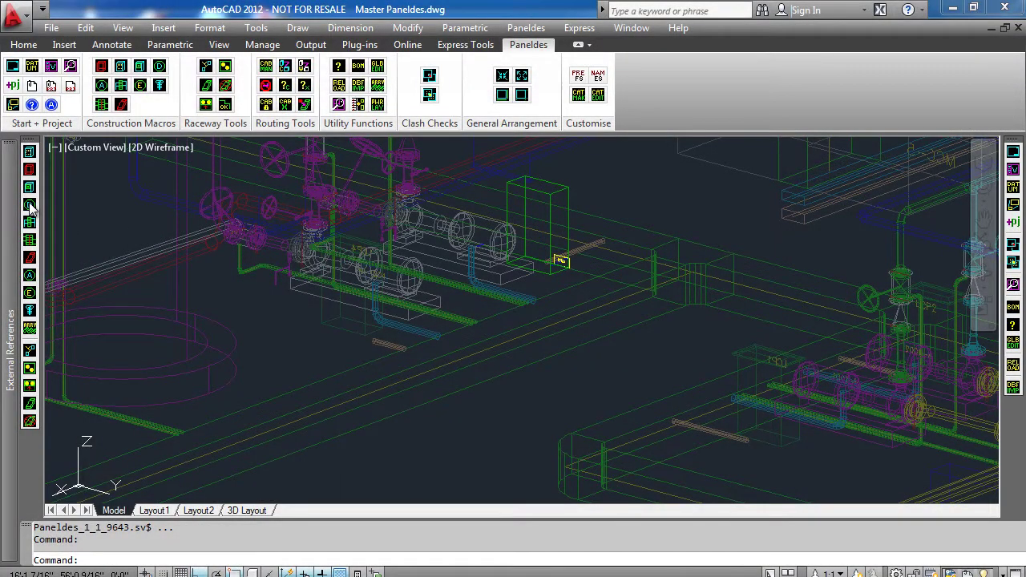
# Select AC motor 01:M-1003 from panel 01 and start constructing it in the model
pyautogui.click(29, 206)
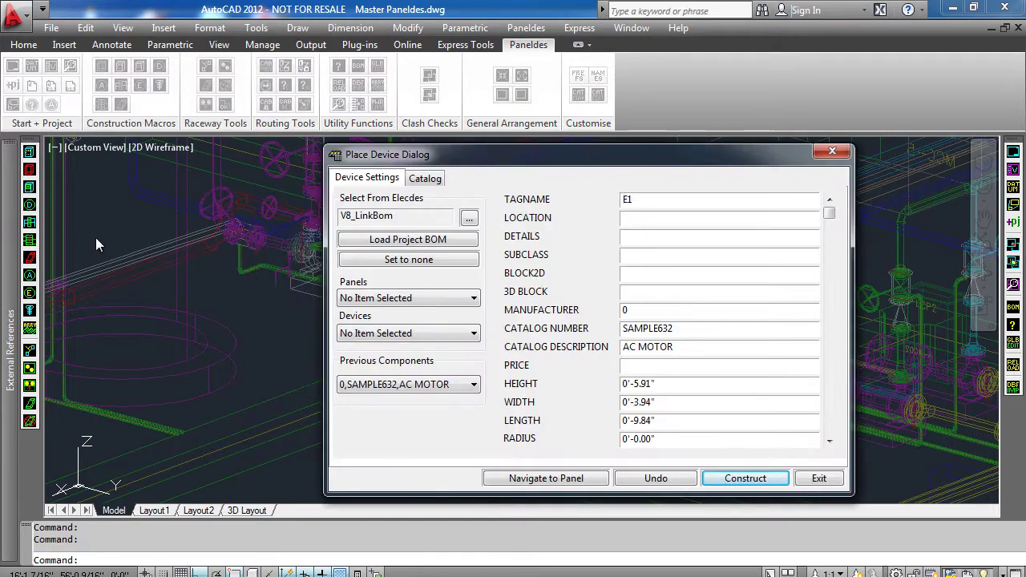
pyautogui.click(474, 297)
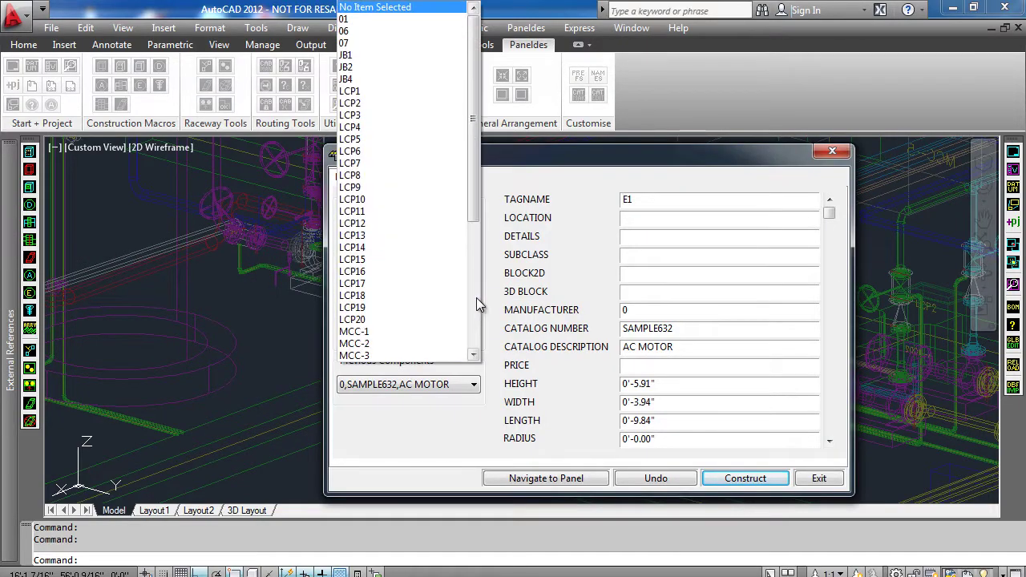
pyautogui.click(381, 24)
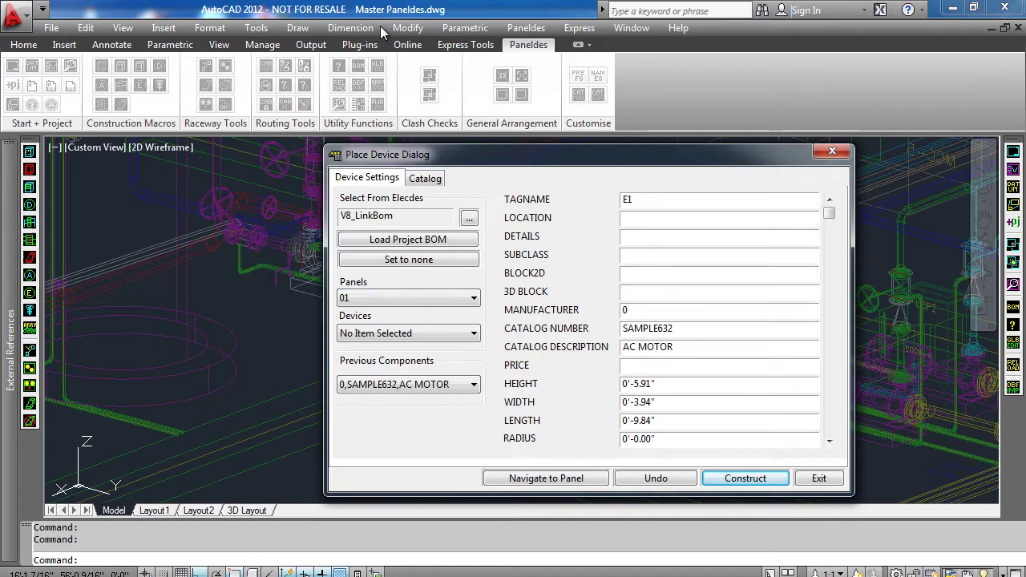
pyautogui.click(473, 332)
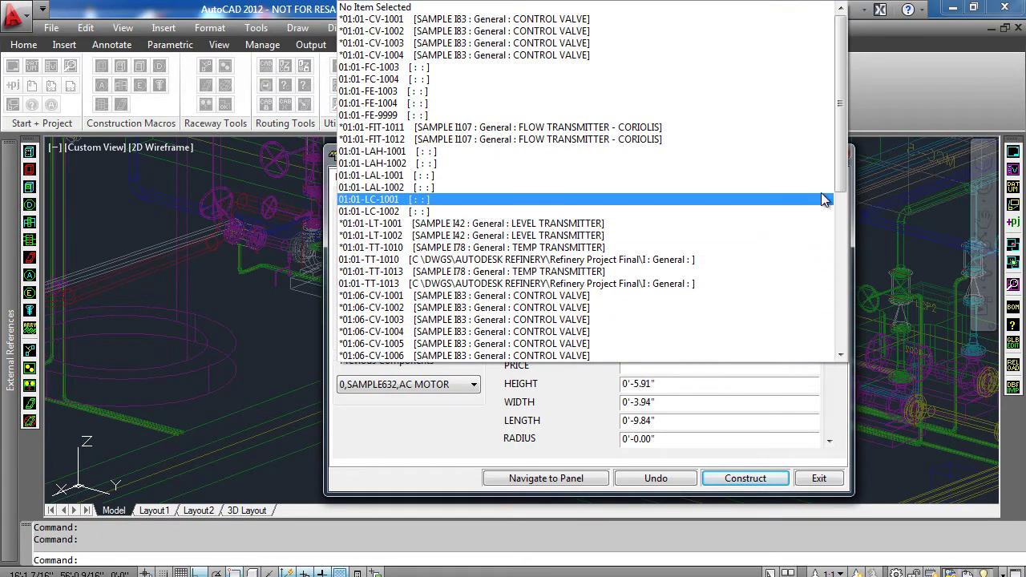
pyautogui.moveTo(839, 188)
pyautogui.mouseDown()
pyautogui.moveTo(827, 320)
pyautogui.moveTo(837, 344)
pyautogui.mouseUp()
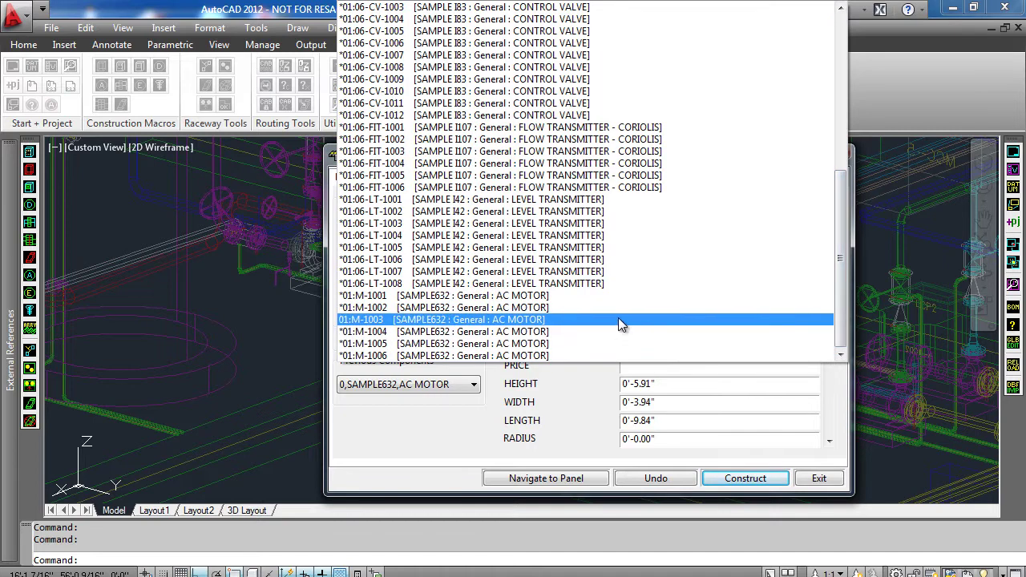
pyautogui.click(471, 323)
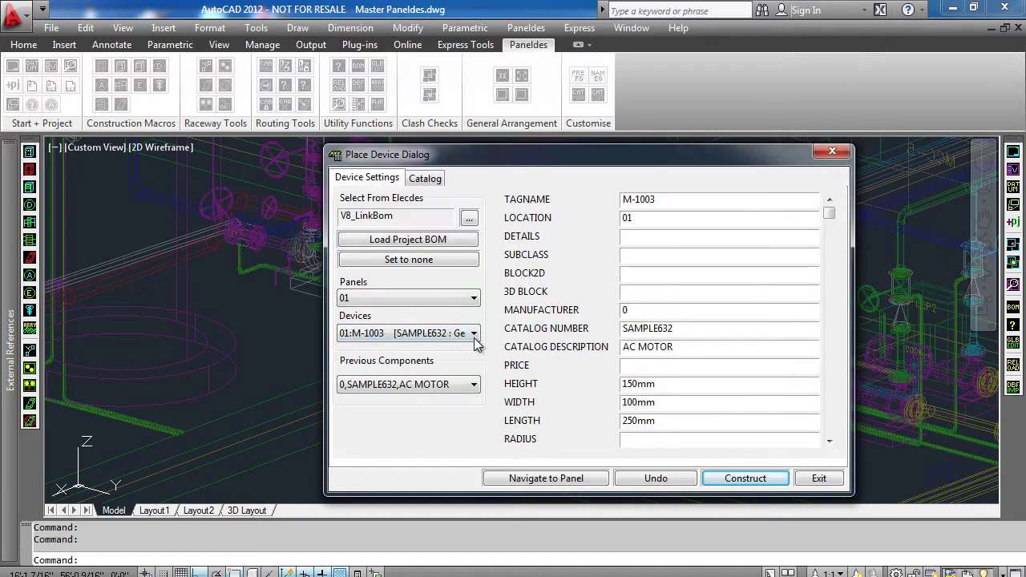
pyautogui.click(719, 481)
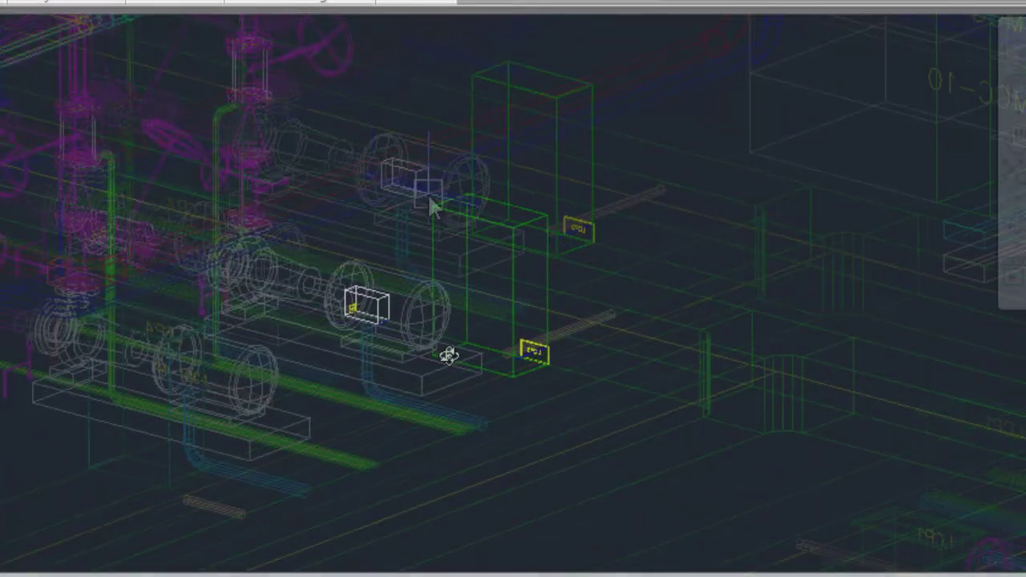
# Orbit the model round to the MCC building and its adjoining pipe runs
pyautogui.moveTo(449, 355)
pyautogui.keyDown('shift'); pyautogui.mouseDown(button='middle')
pyautogui.moveTo(312, 372)
pyautogui.moveTo(204, 345)
pyautogui.moveTo(352, 362)
pyautogui.moveTo(465, 348)
pyautogui.moveTo(471, 415)
pyautogui.mouseUp(button='middle'); pyautogui.keyUp('shift')
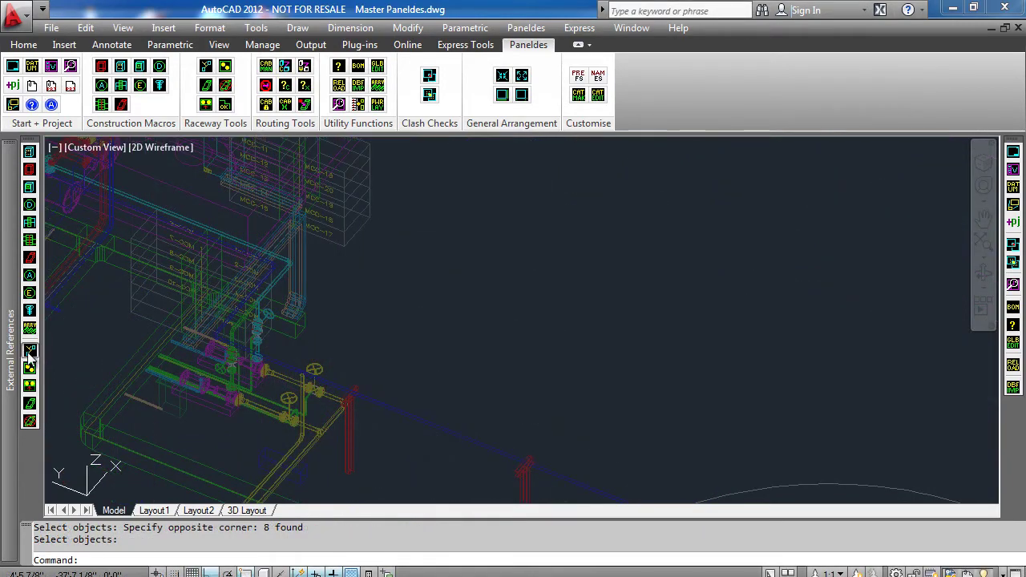
# Lay a straight 24-inch cable tray run between two picked points
pyautogui.click(28, 356)
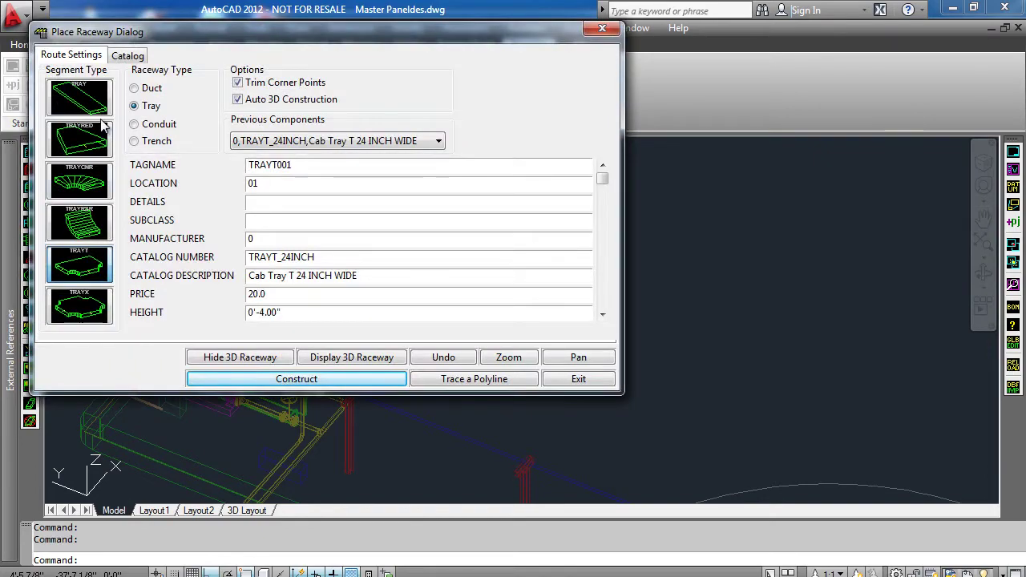
pyautogui.click(101, 105)
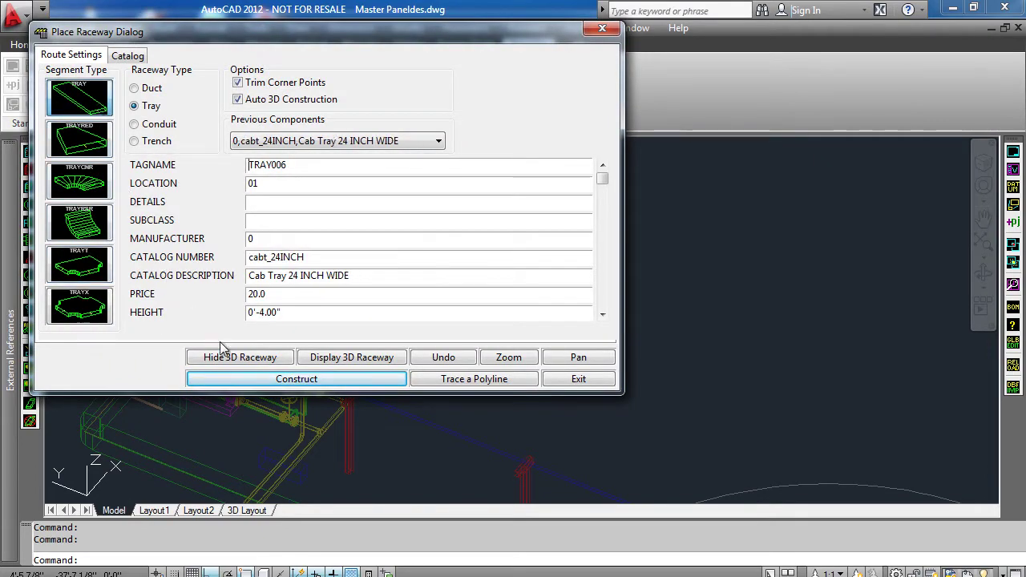
pyautogui.click(250, 378)
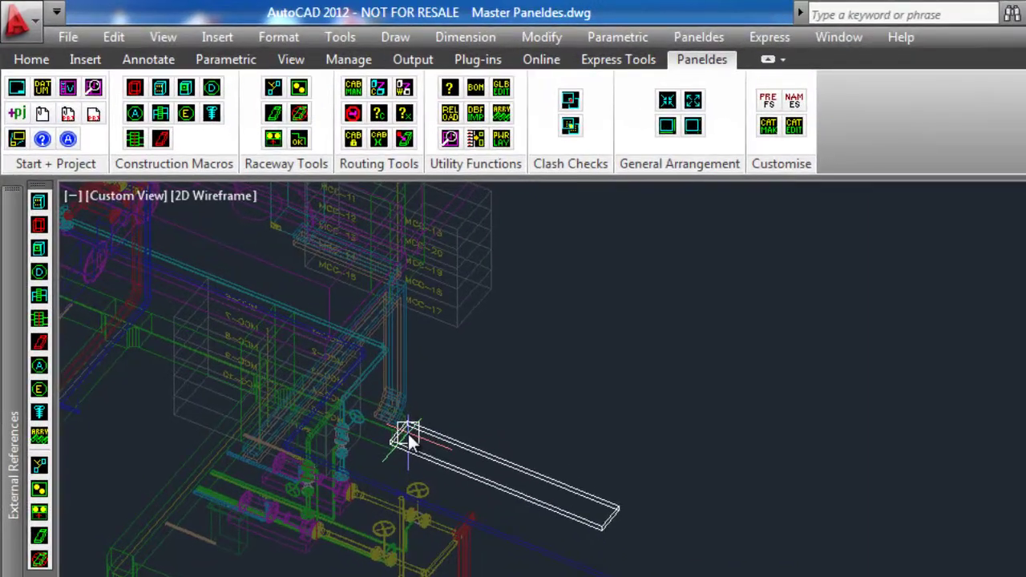
pyautogui.click(408, 434)
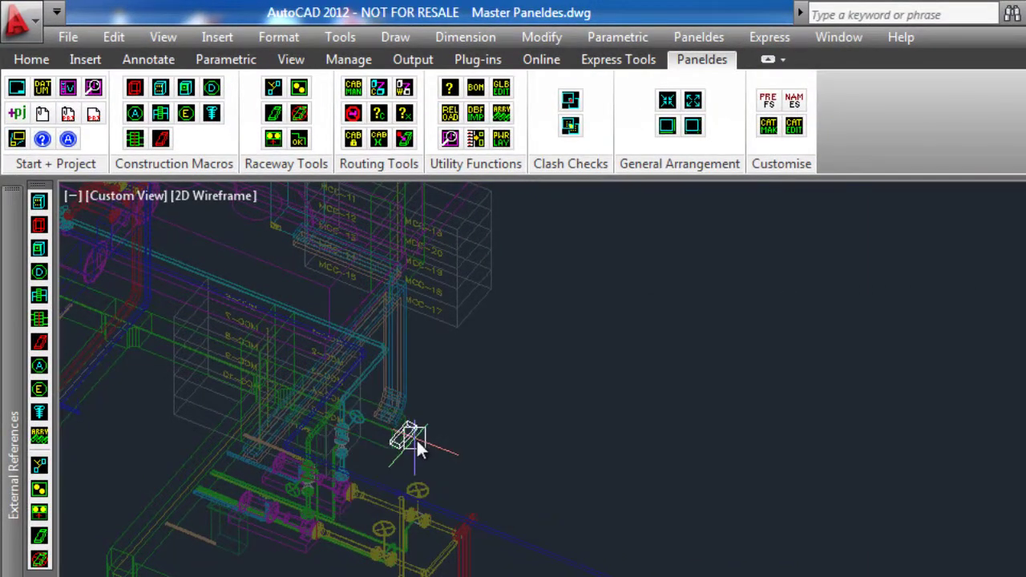
pyautogui.click(638, 524)
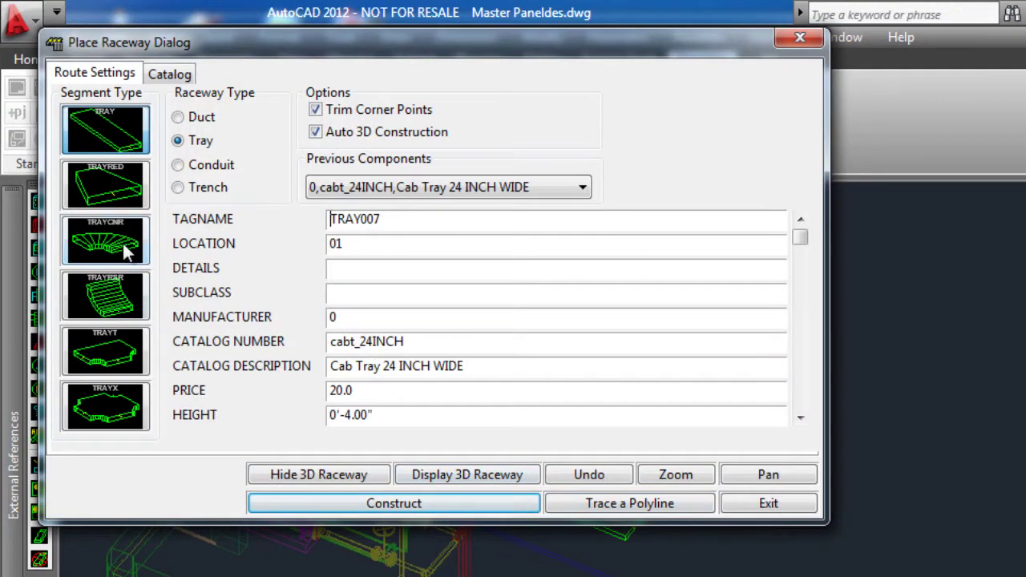
# Add a tray corner at the run's far end, followed by a riser fitting
pyautogui.click(125, 253)
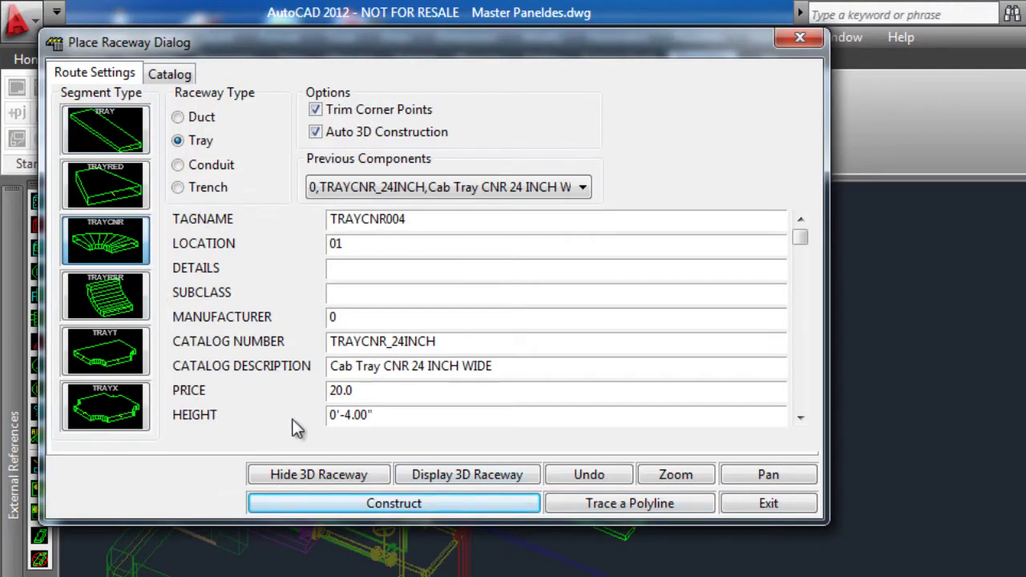
pyautogui.click(376, 502)
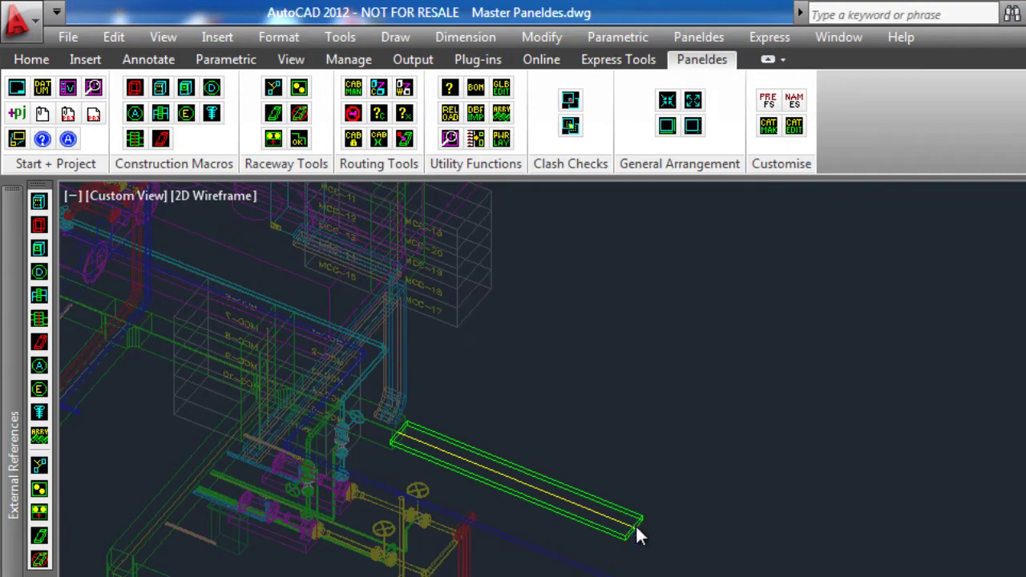
pyautogui.click(636, 526)
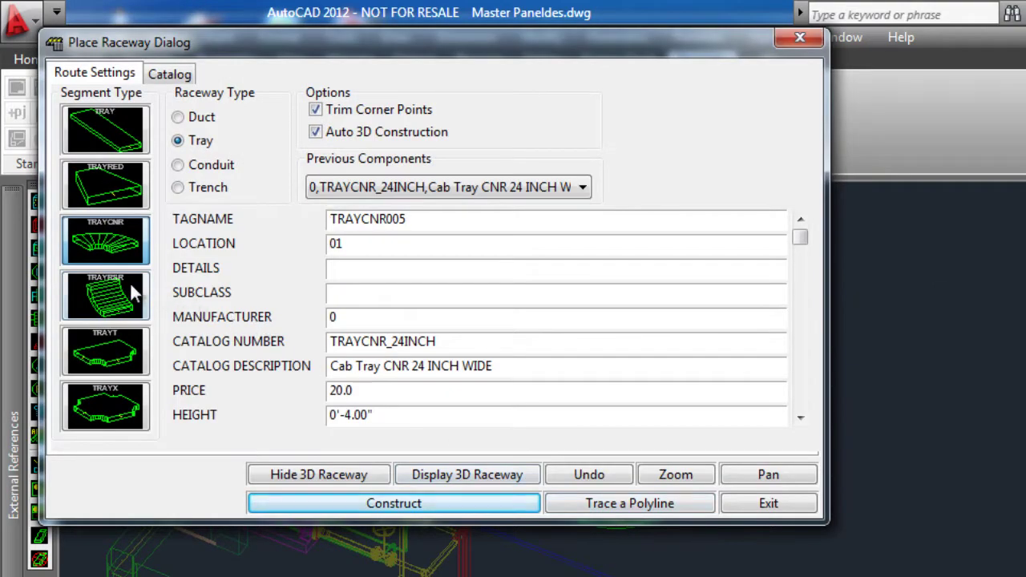
pyautogui.click(131, 287)
pyautogui.click(332, 503)
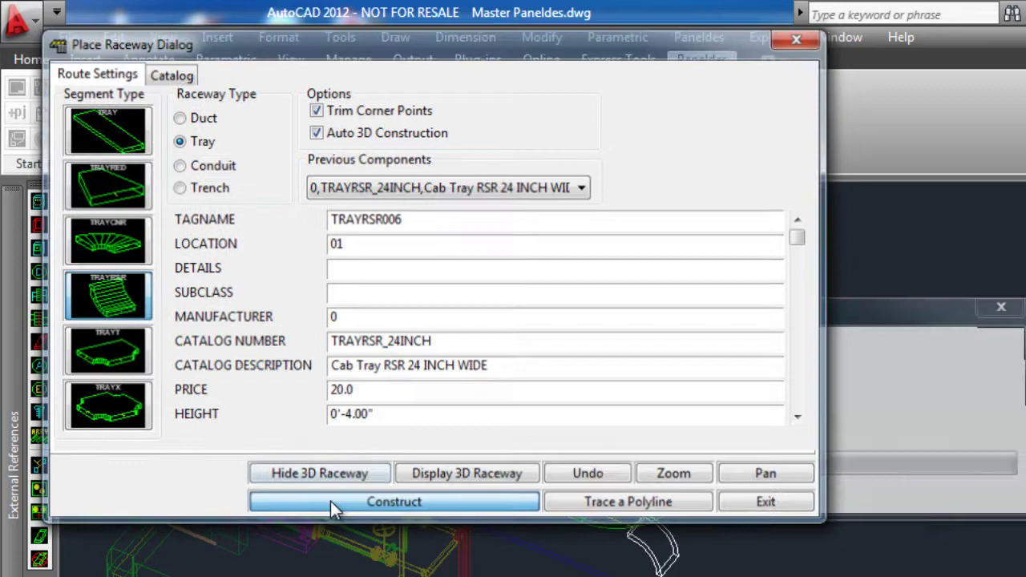
pyautogui.click(659, 491)
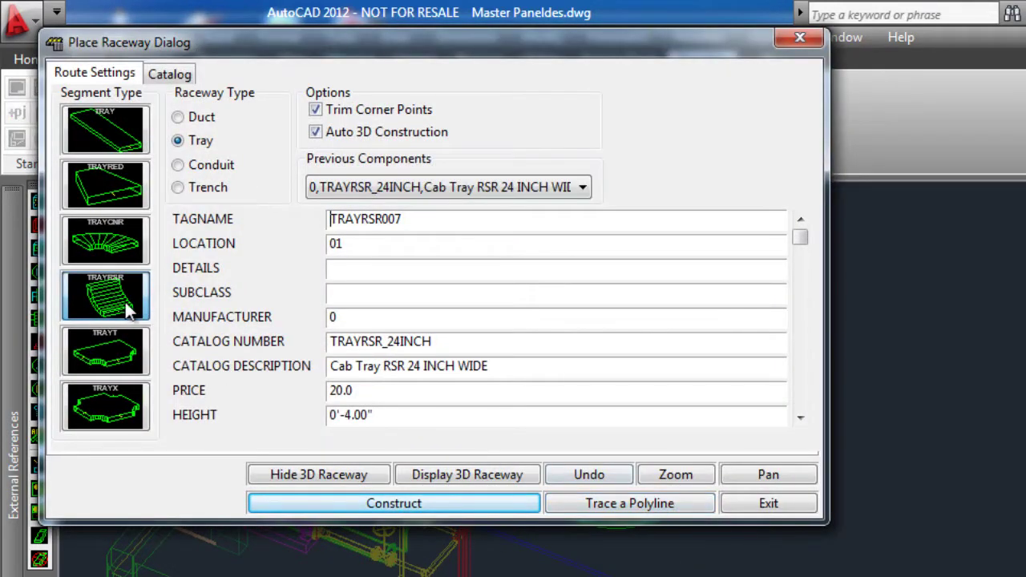
pyautogui.click(356, 499)
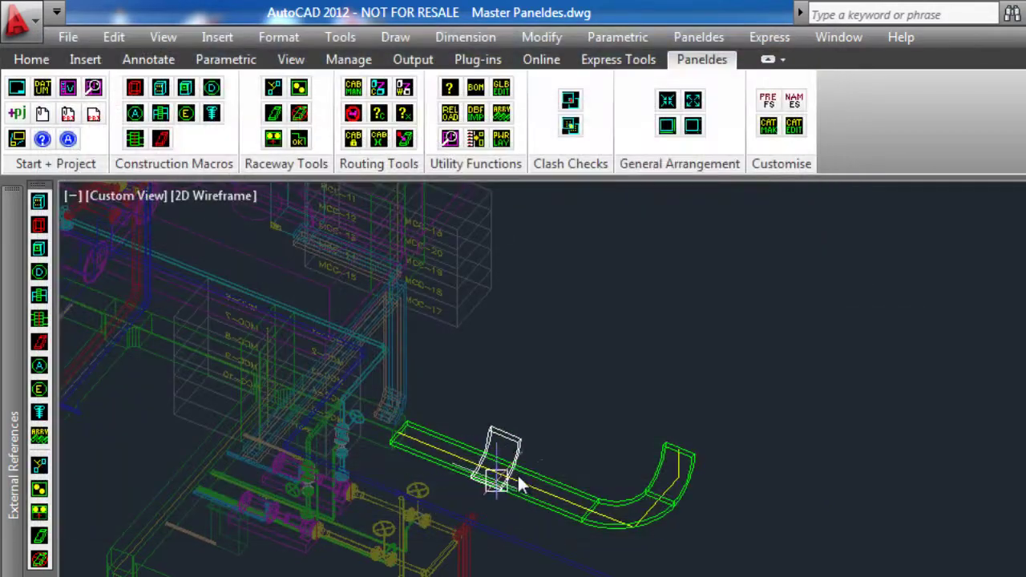
# Place a riser at the tray end and extend it with another straight section
pyautogui.click(674, 455)
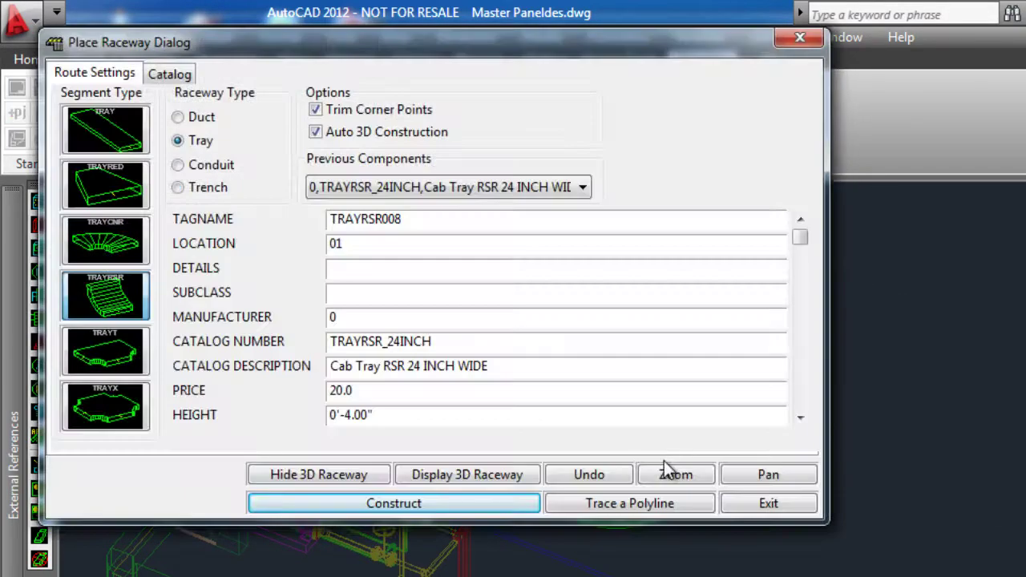
pyautogui.click(125, 153)
pyautogui.click(357, 499)
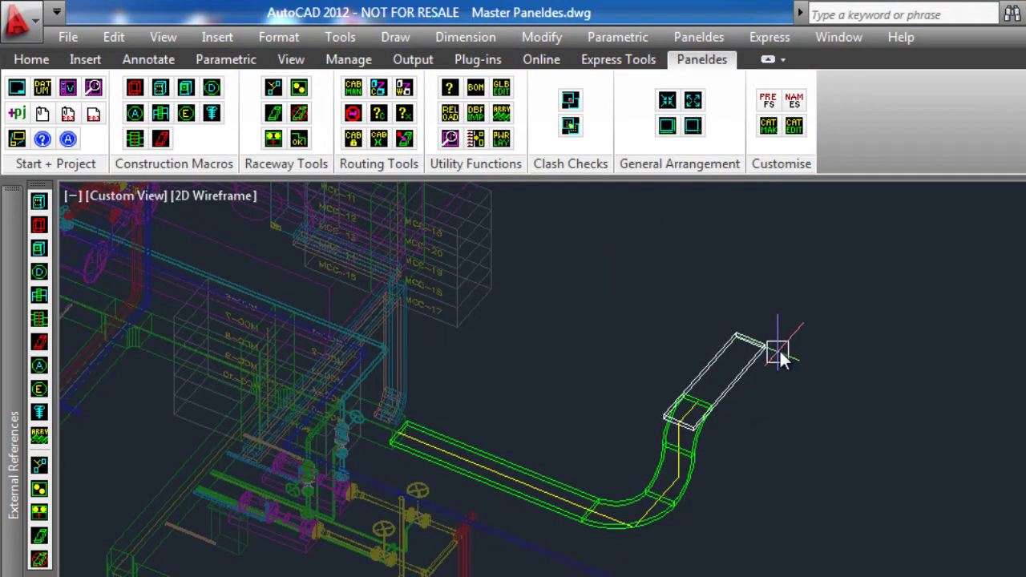
pyautogui.click(796, 336)
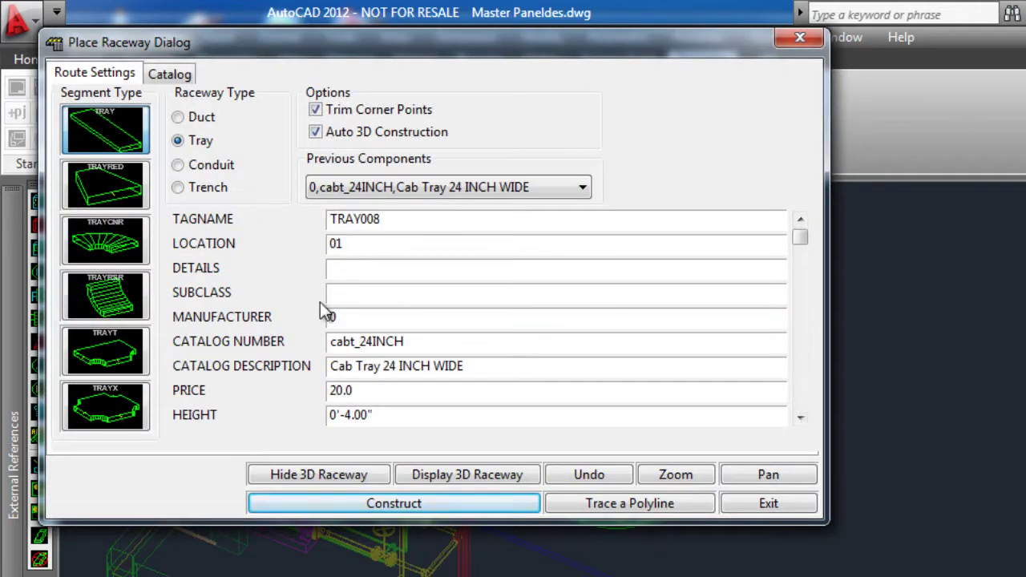
# Cap the new straight section with a 24-inch tray tee
pyautogui.click(130, 358)
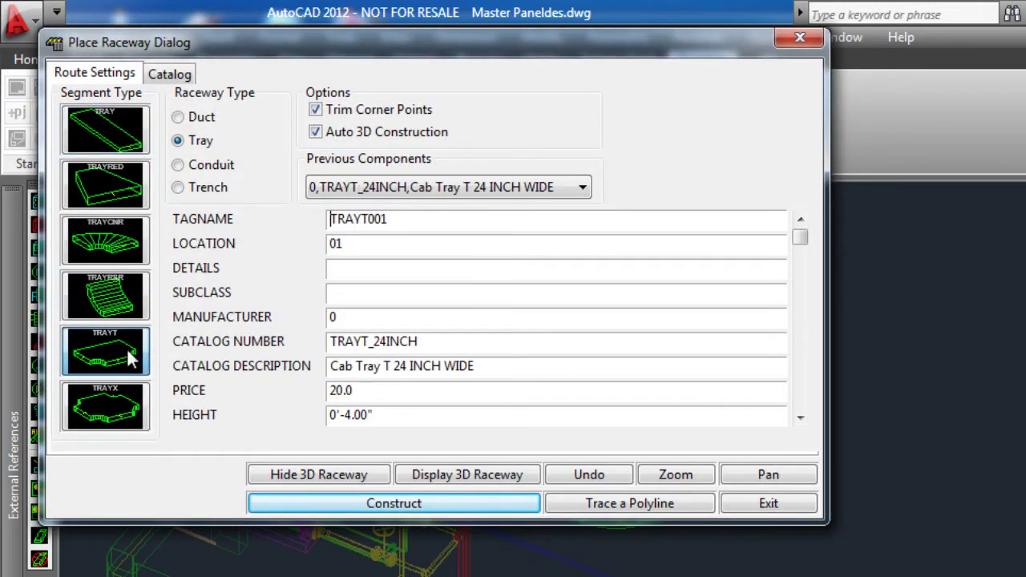
pyautogui.click(332, 507)
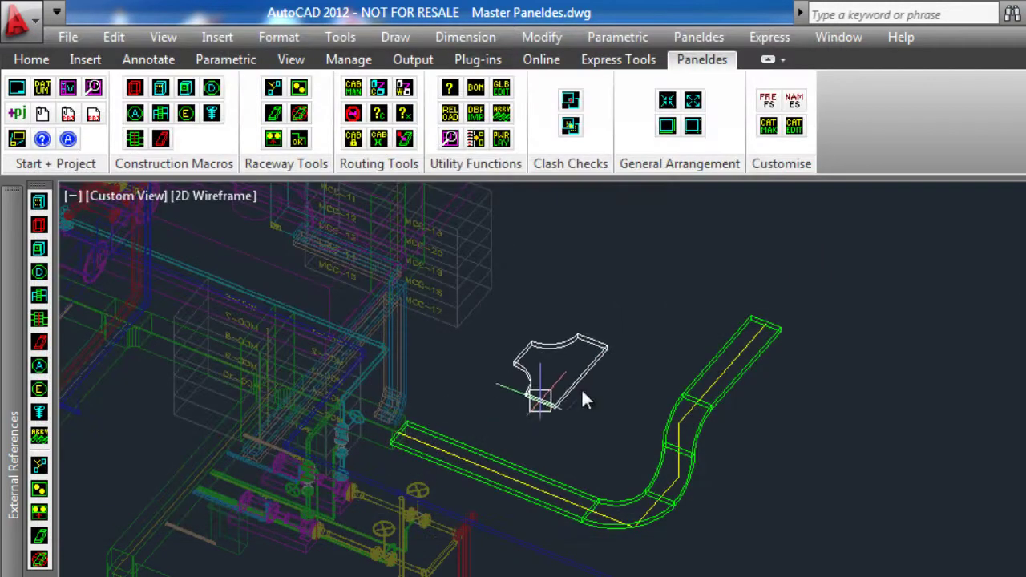
pyautogui.click(768, 330)
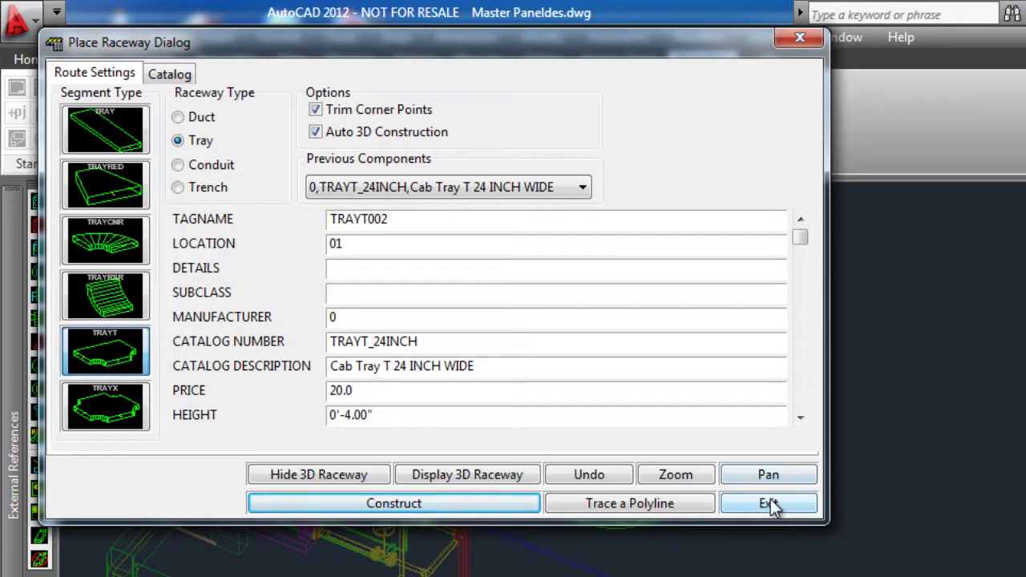
pyautogui.click(770, 505)
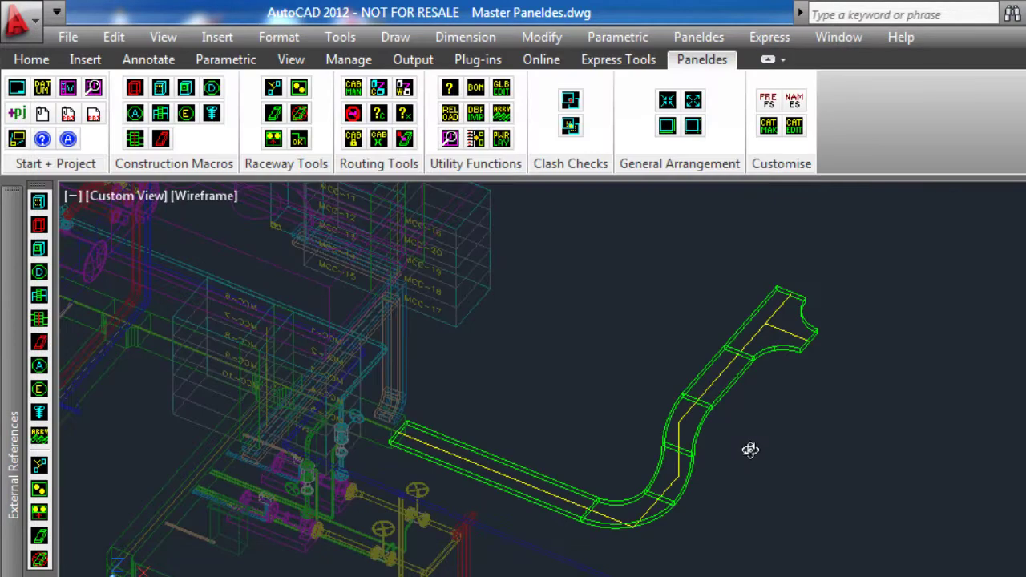
# Trace the drawn polyline into a 24-inch cable tray with bends at each corner
pyautogui.moveTo(751, 450)
pyautogui.keyDown('shift'); pyautogui.mouseDown(button='middle')
pyautogui.moveTo(676, 393)
pyautogui.moveTo(702, 431)
pyautogui.moveTo(577, 344)
pyautogui.mouseUp(button='middle'); pyautogui.keyUp('shift')
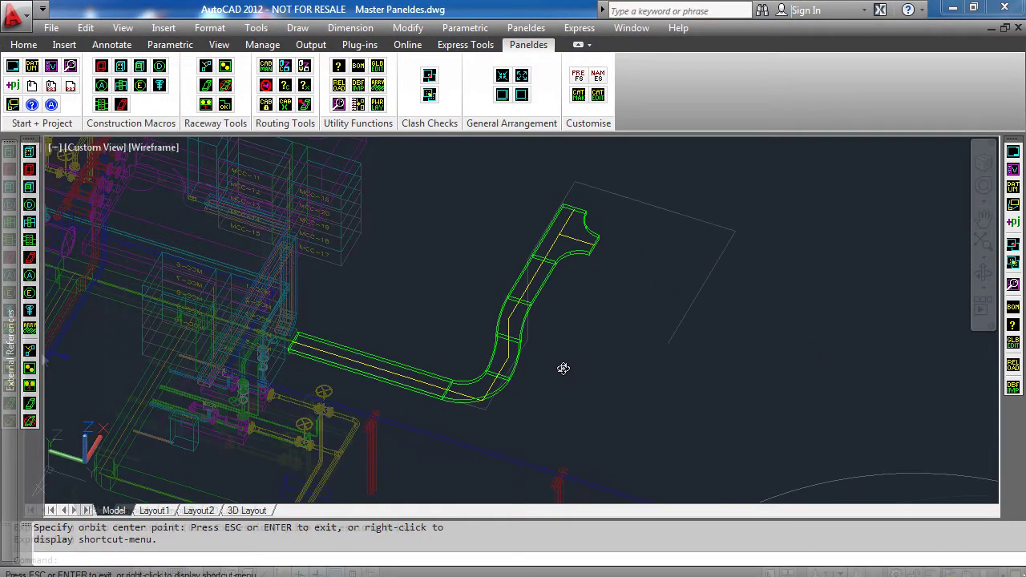
pyautogui.press('Escape')
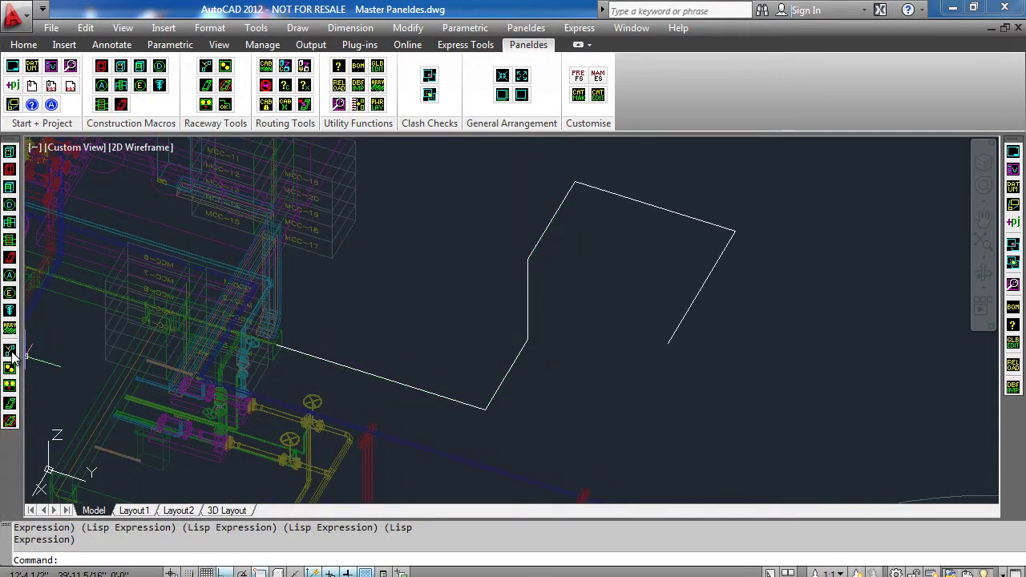
pyautogui.click(10, 353)
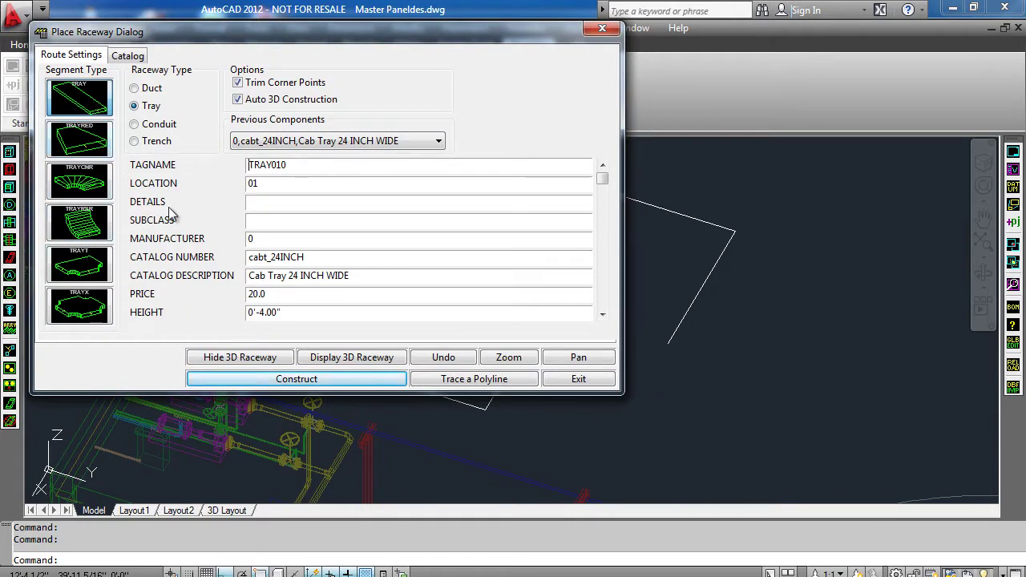
pyautogui.click(470, 380)
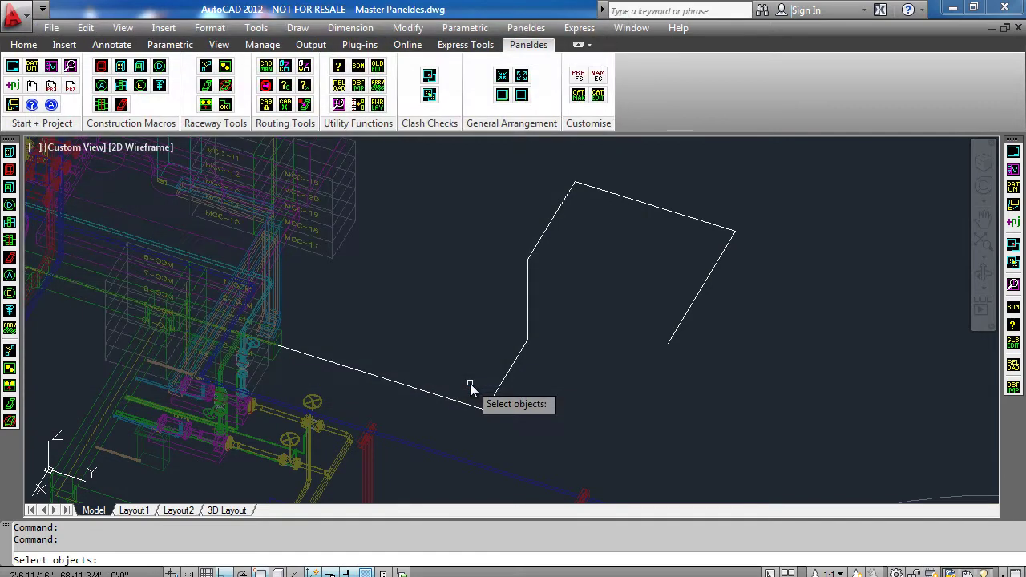
pyautogui.click(332, 363)
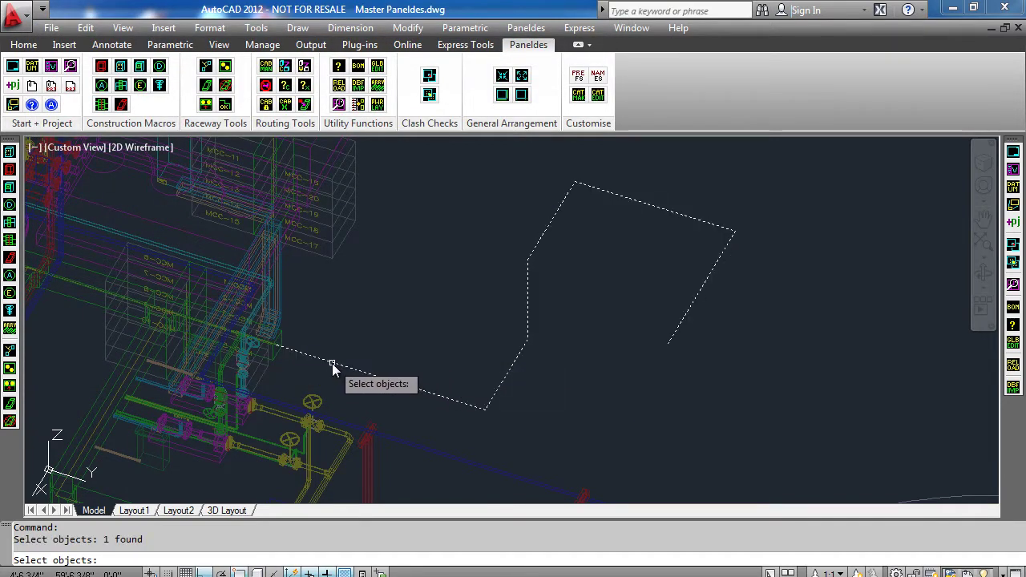
pyautogui.press('Return')
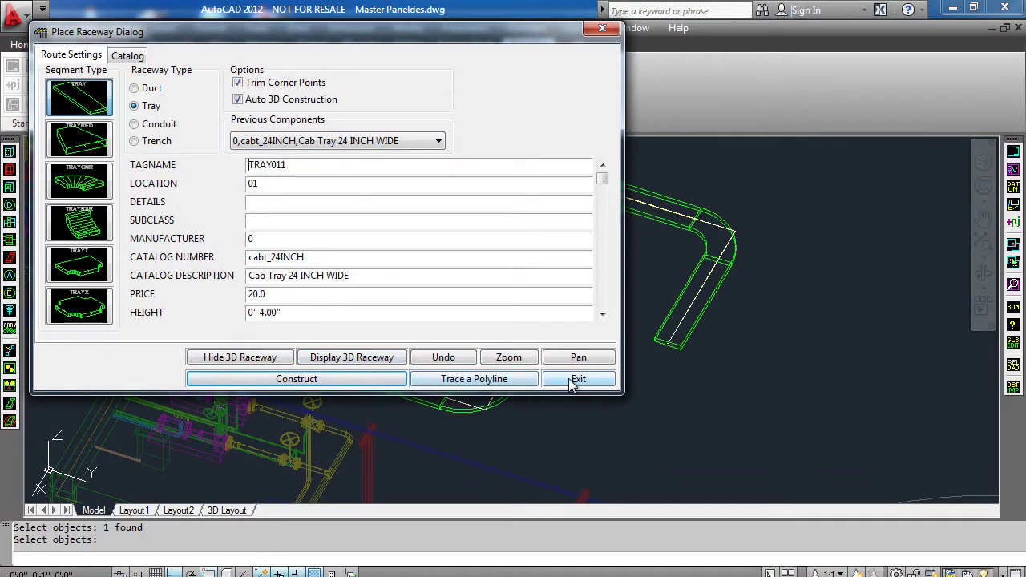
pyautogui.click(575, 380)
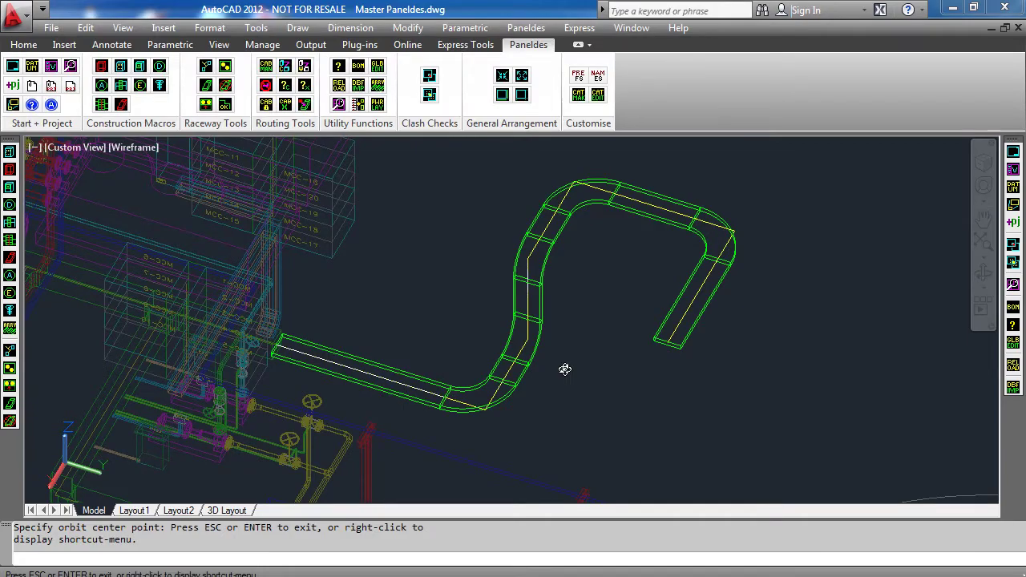
# Orbit the view around the tray runs to inspect them from another side
pyautogui.moveTo(565, 369)
pyautogui.mouseDown()
pyautogui.moveTo(457, 316)
pyautogui.moveTo(538, 355)
pyautogui.moveTo(592, 367)
pyautogui.mouseUp()
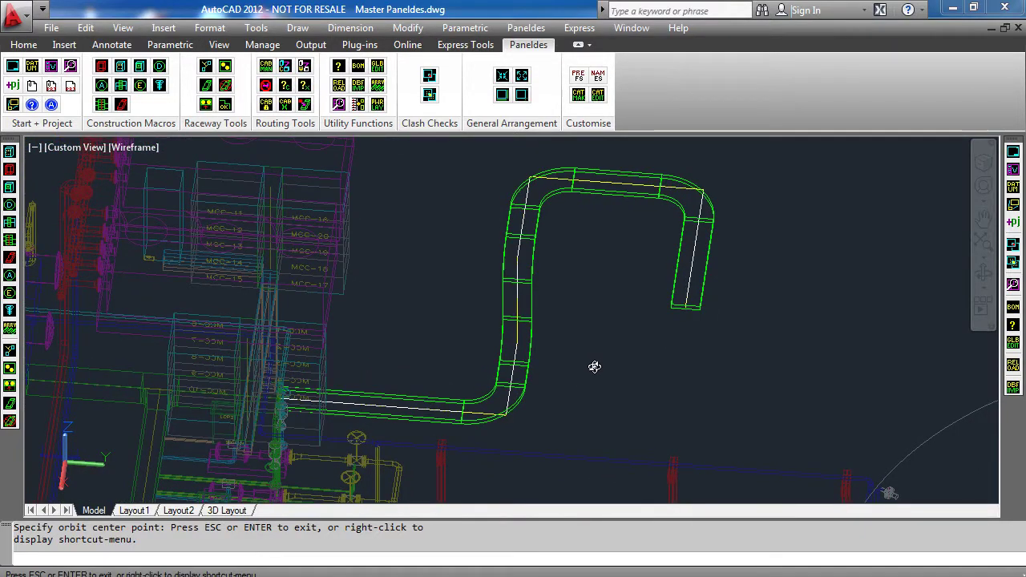
pyautogui.press('Escape')
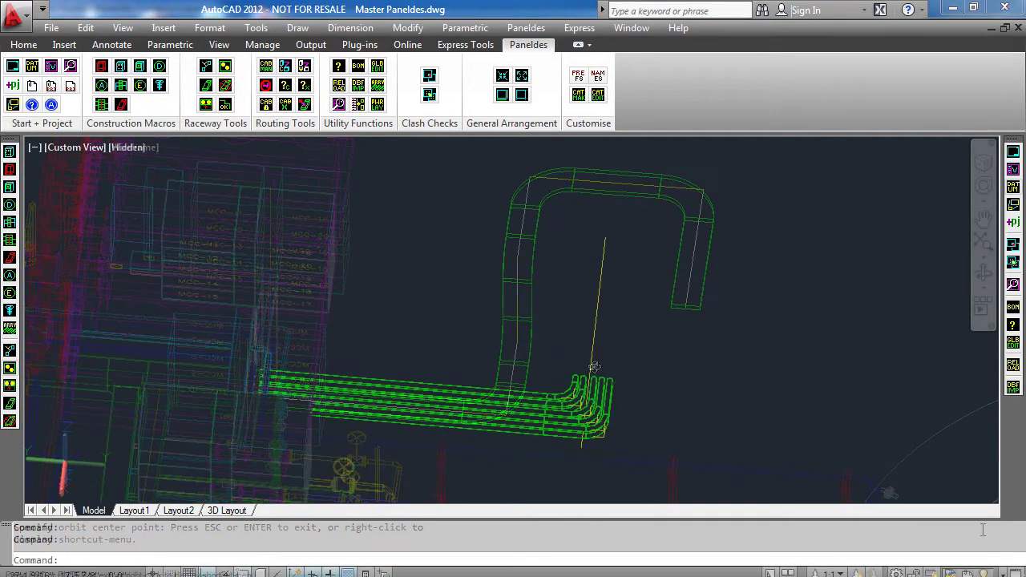